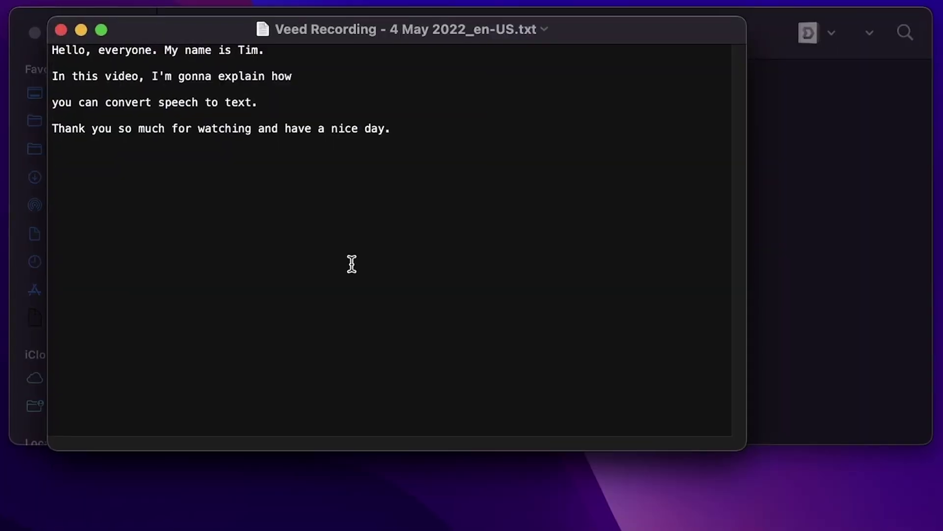
- Highlight the previewed transcript text while the intro plays
drag(352, 264, 37, 9)
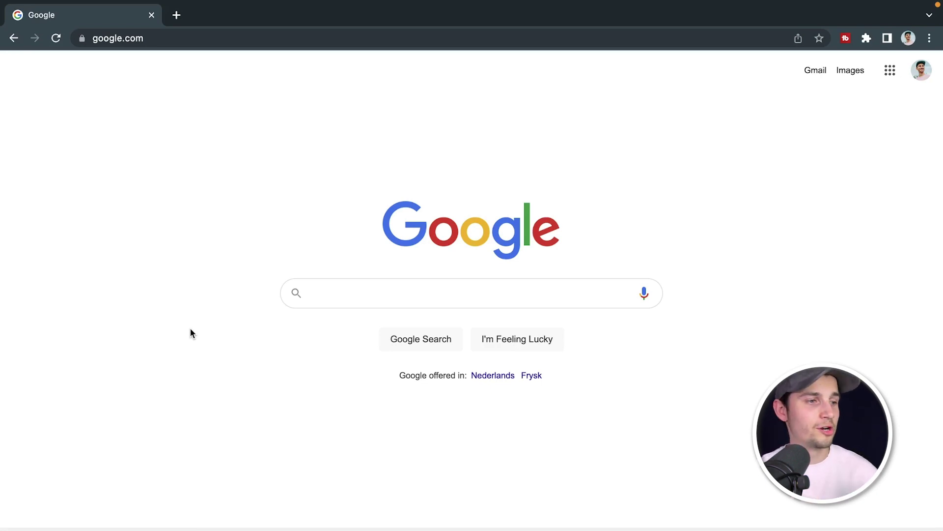
- Navigate the browser to veed.new to reach VEED's New Project screen
click(209, 38)
text(veed.new)
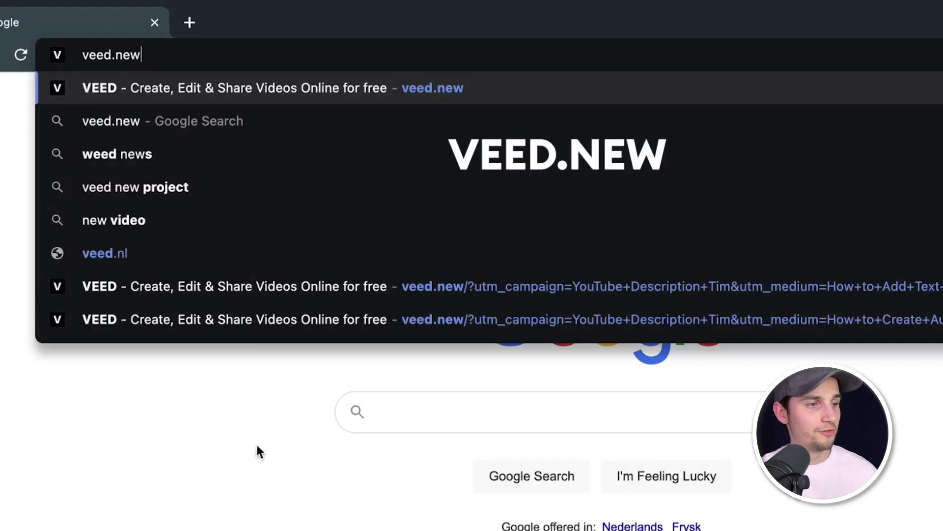
key(Return)
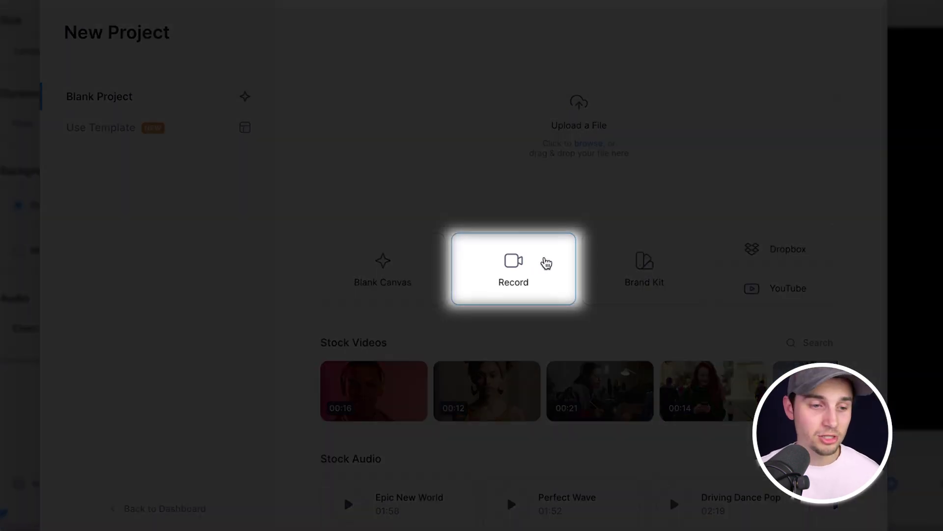
- Start an Audio Only recording using the Scarlett Solo USB microphone as input
click(543, 263)
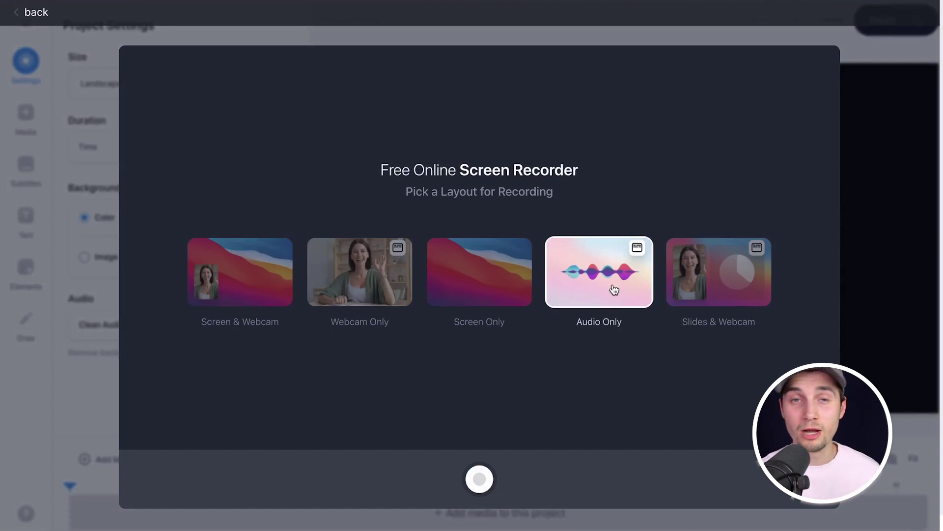
click(613, 288)
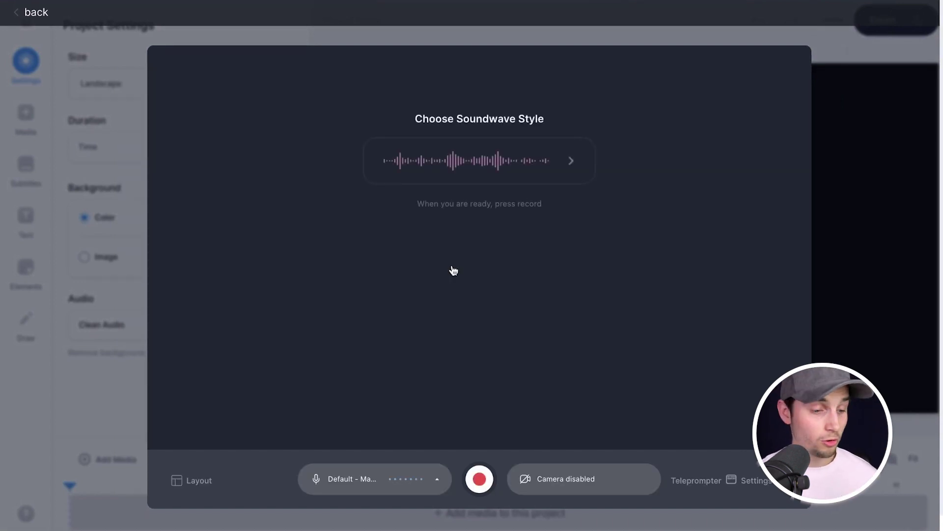
click(382, 490)
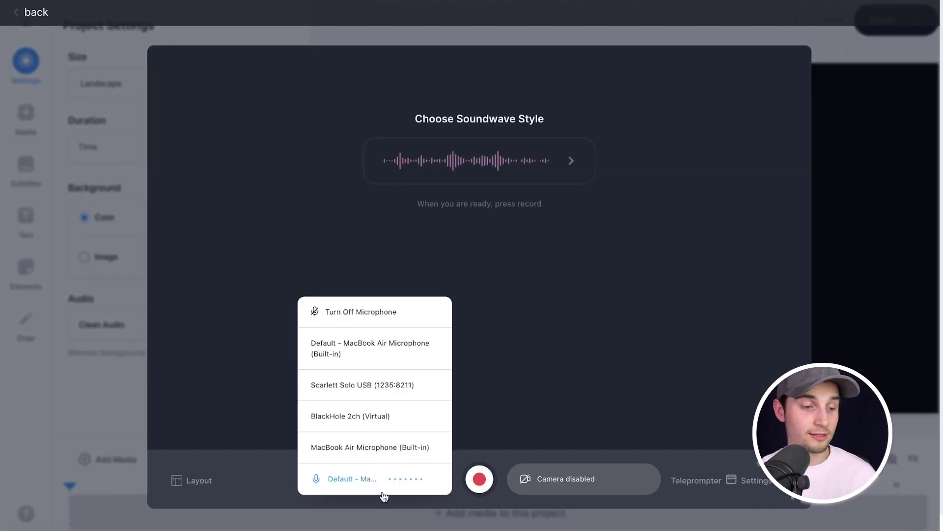
click(399, 388)
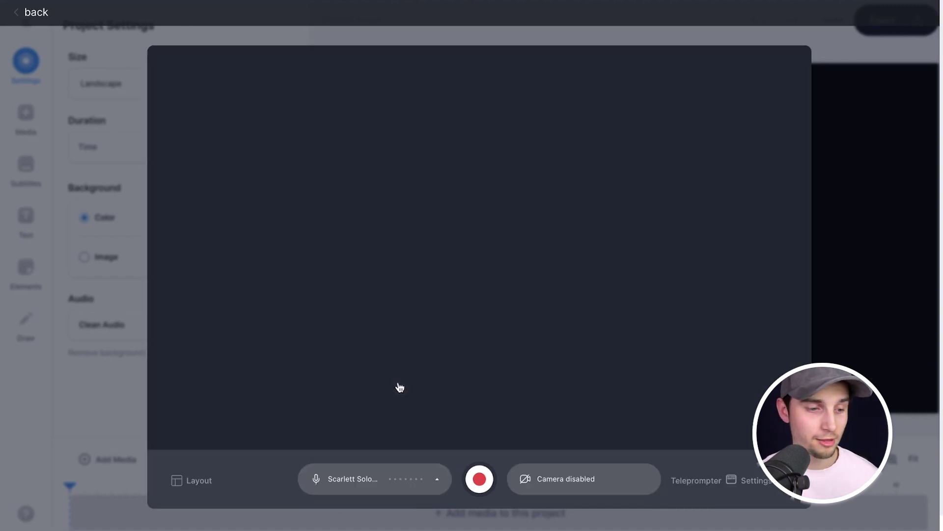
click(480, 480)
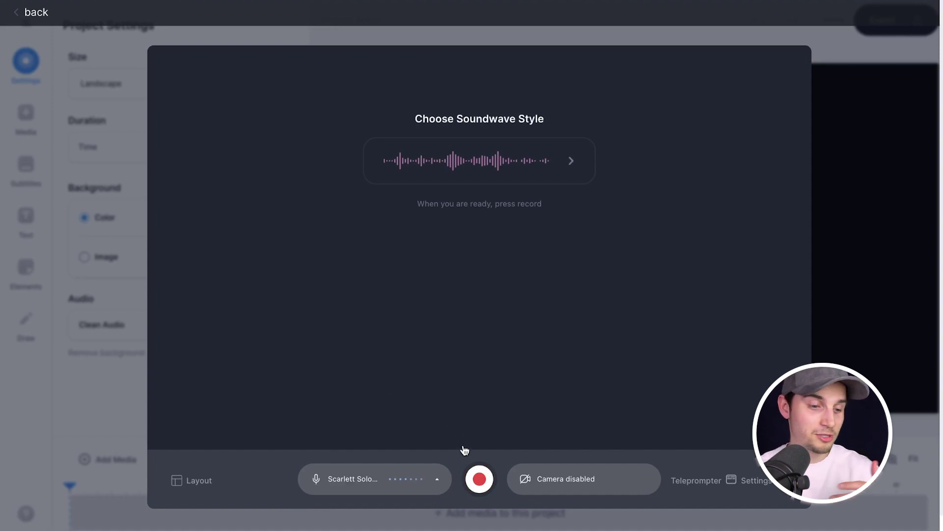
- Record about eight seconds of speech, stop the take and load it into the editor
click(480, 480)
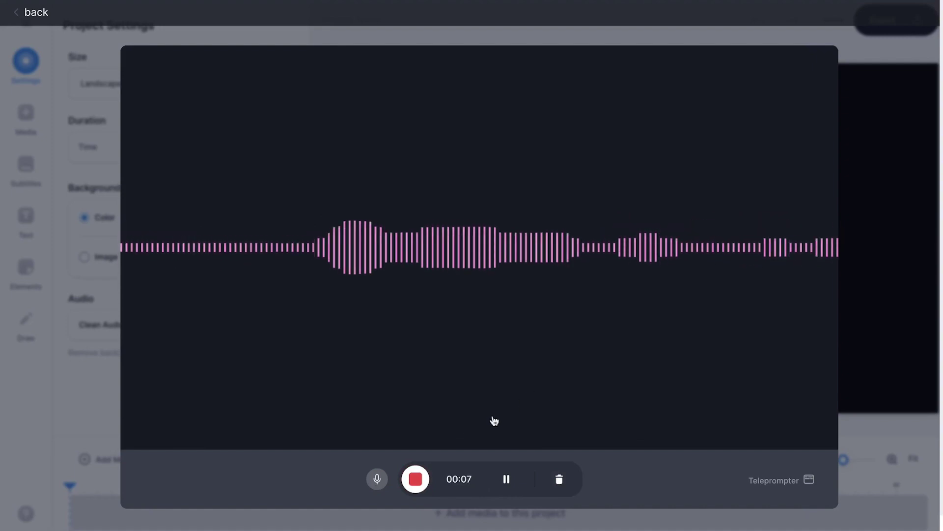
click(415, 479)
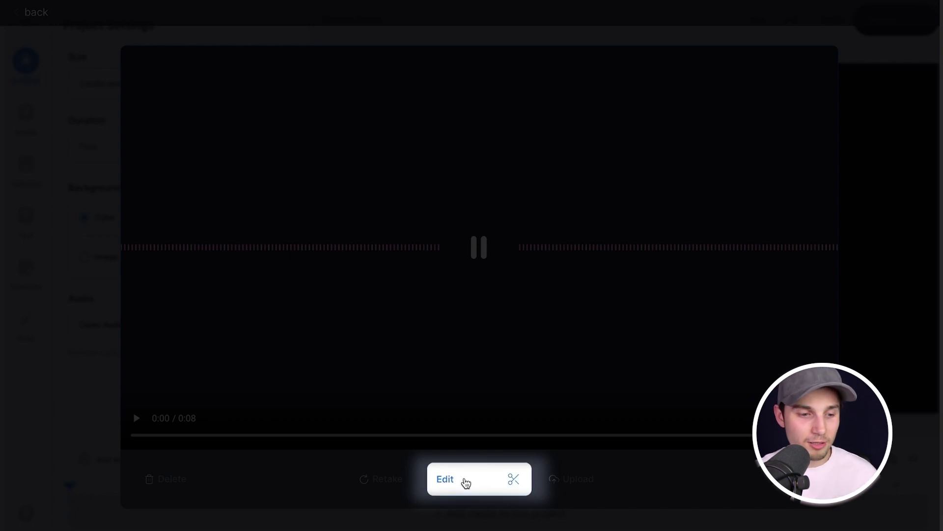
click(465, 482)
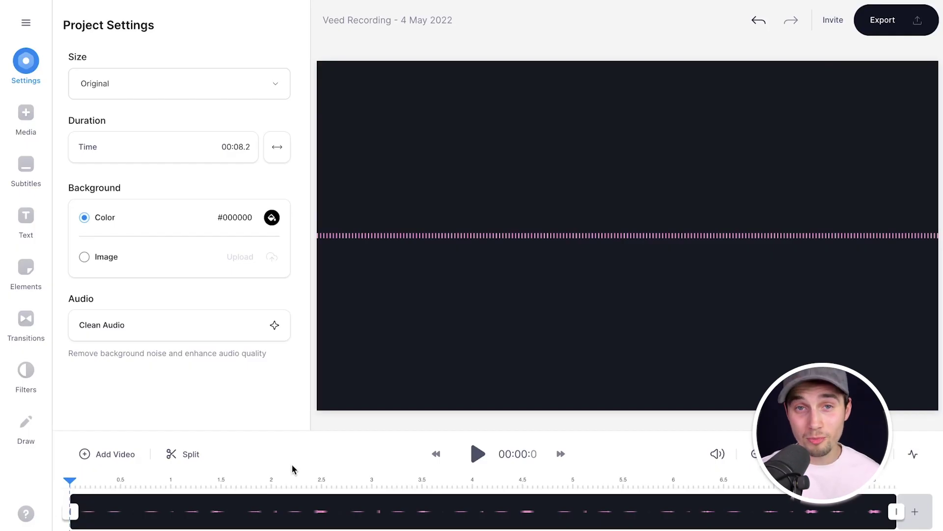
- Play back the clip briefly, then bring up the subtitle options
key(space)
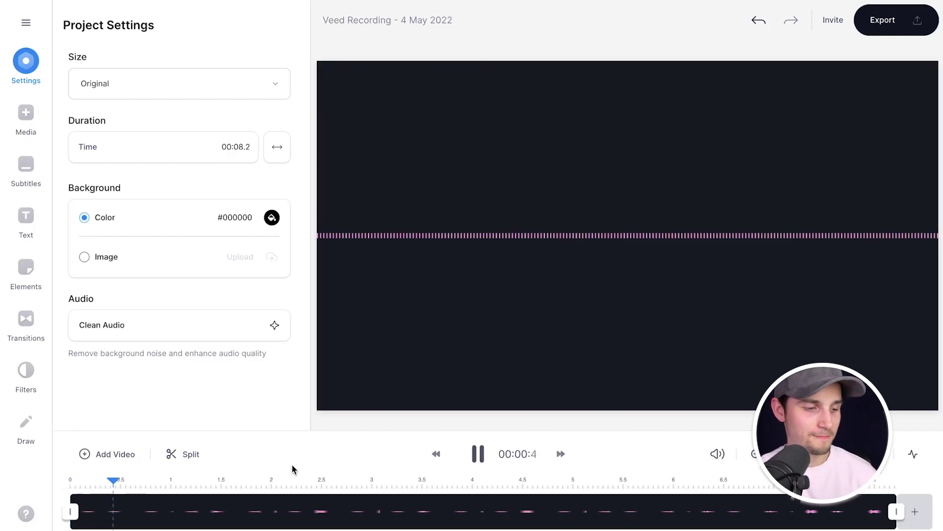
key(space)
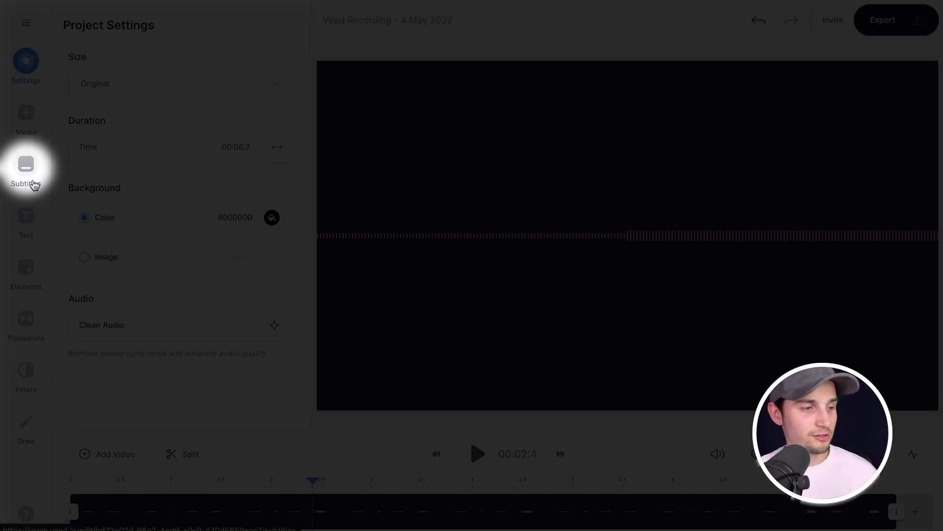
click(29, 184)
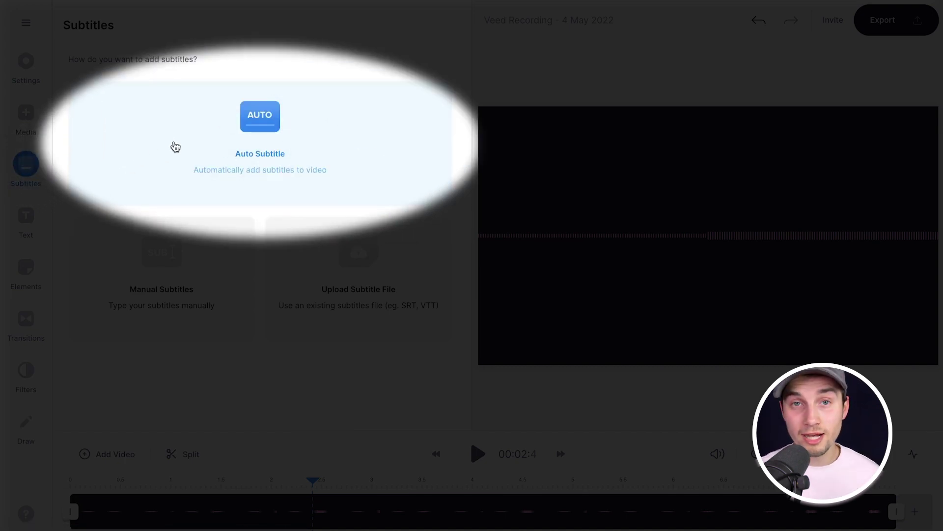
- Generate automatic subtitles with English kept as the spoken language
click(166, 149)
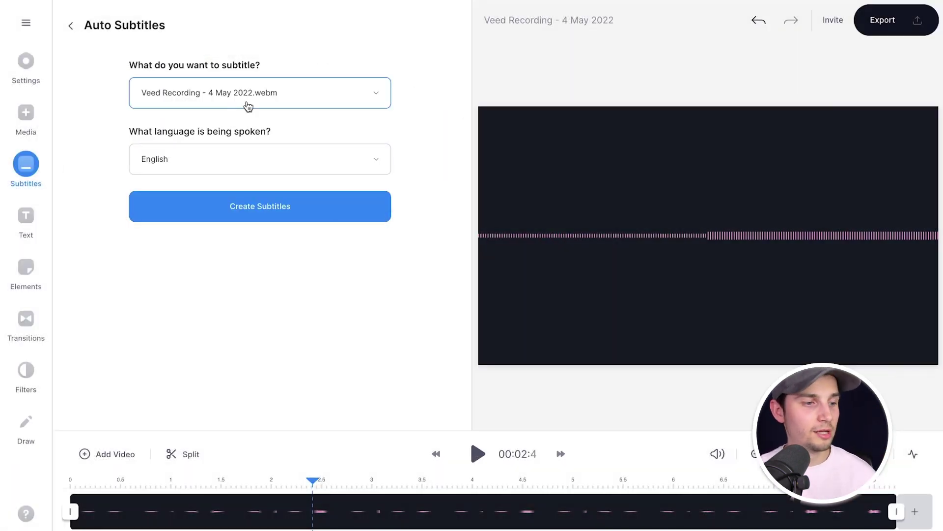
click(252, 158)
scroll(262, 229, down, 8)
scroll(261, 230, down, 5)
scroll(259, 231, down, 2)
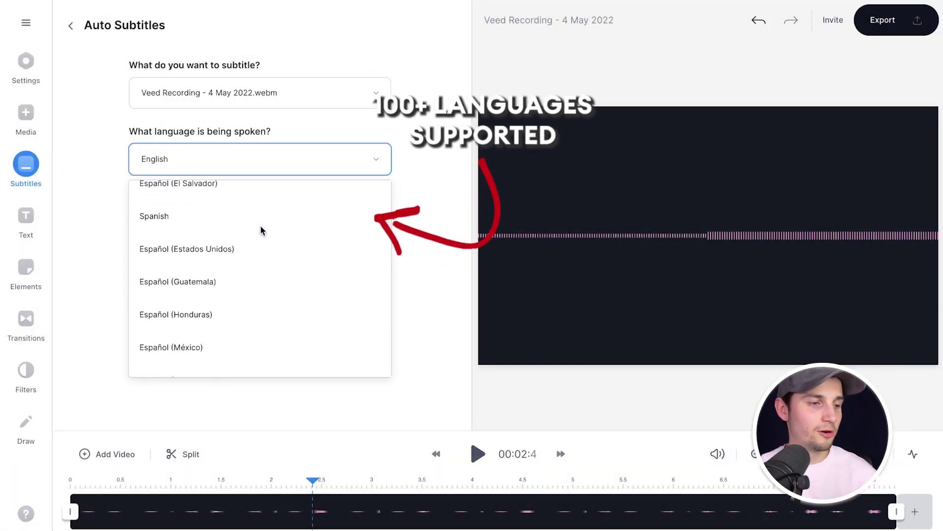
scroll(261, 231, up, 2)
click(265, 164)
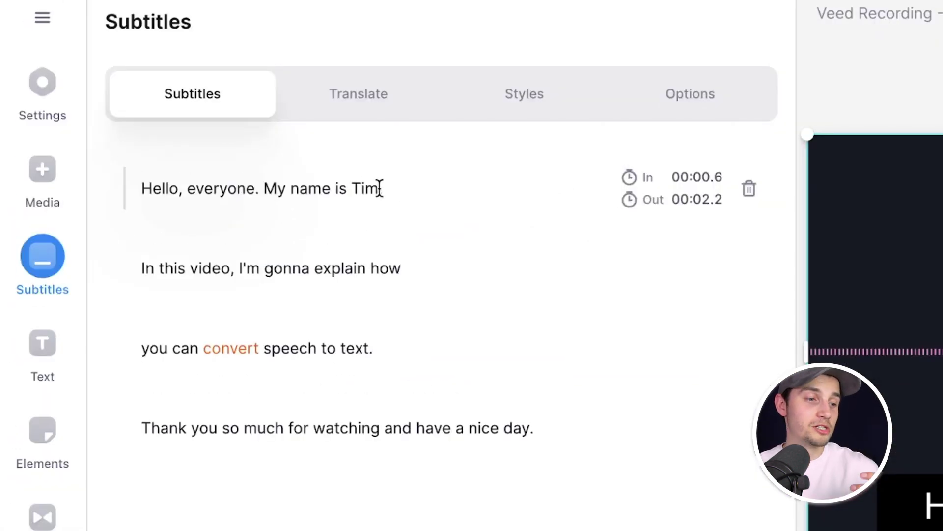
double_click(367, 185)
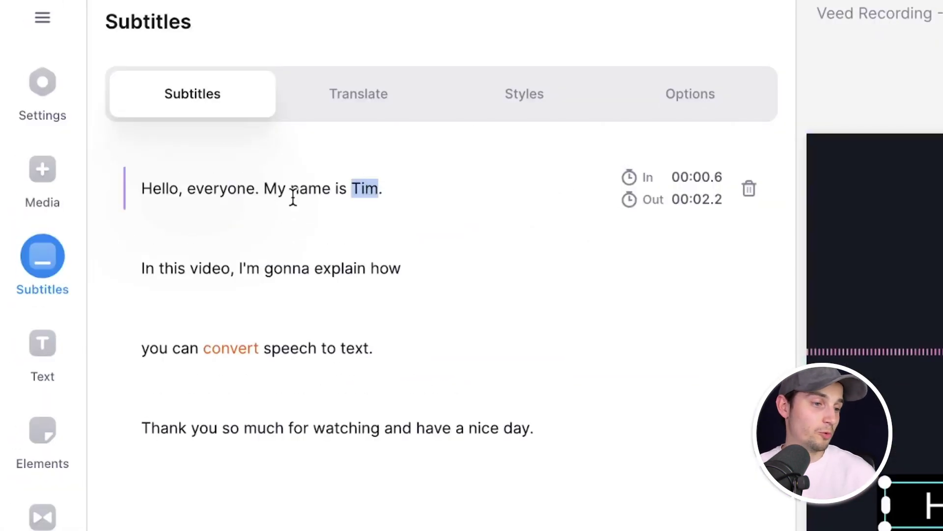
drag(424, 180, 217, 186)
click(382, 189)
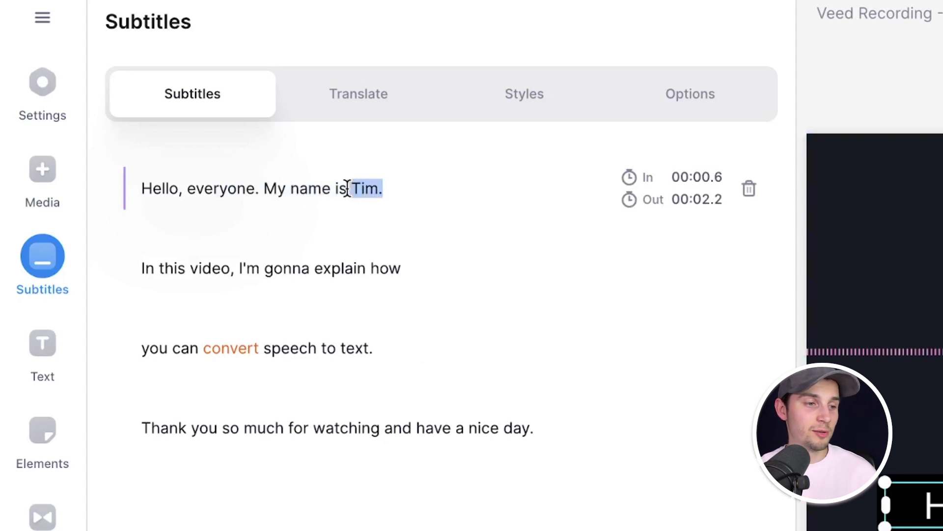
key(BackSpace)
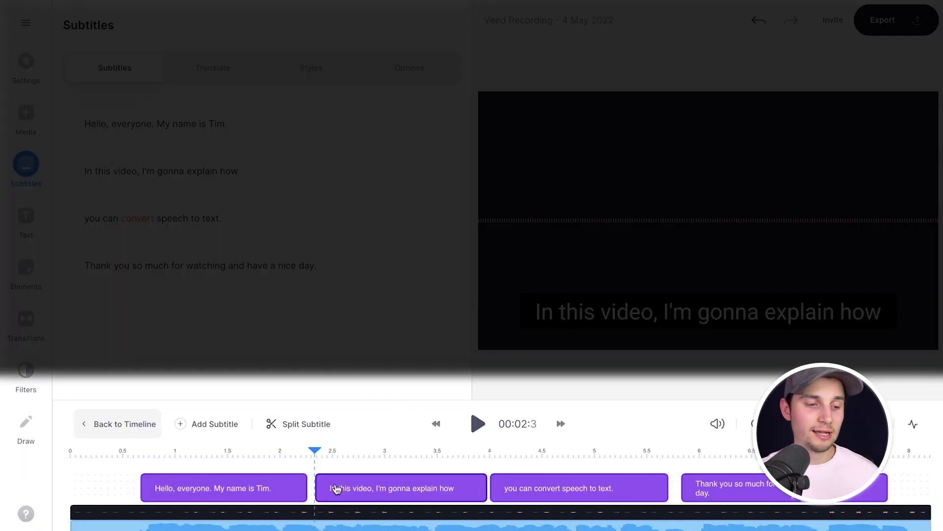
click(343, 489)
mouse_move(484, 488)
mouse_down()
mouse_move(389, 488)
mouse_move(433, 488)
mouse_up()
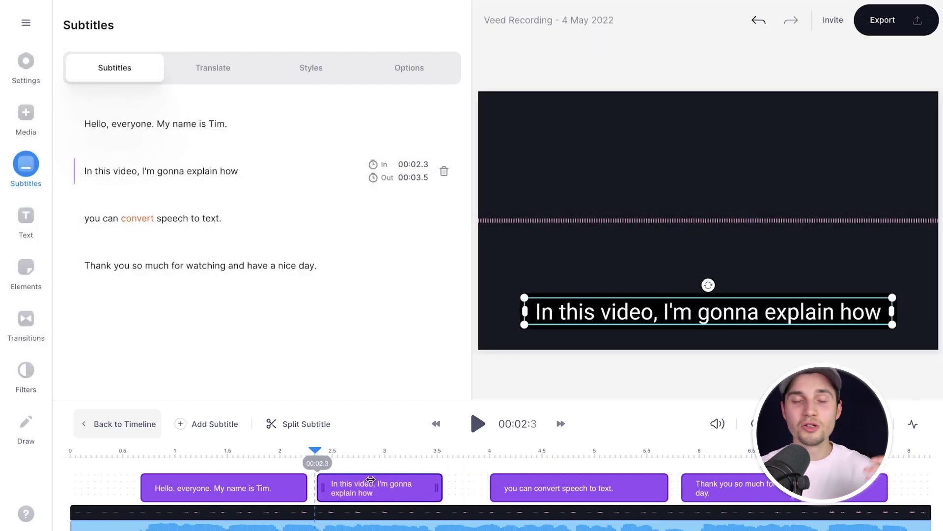
mouse_move(369, 479)
mouse_down()
mouse_move(402, 479)
mouse_move(386, 482)
mouse_up()
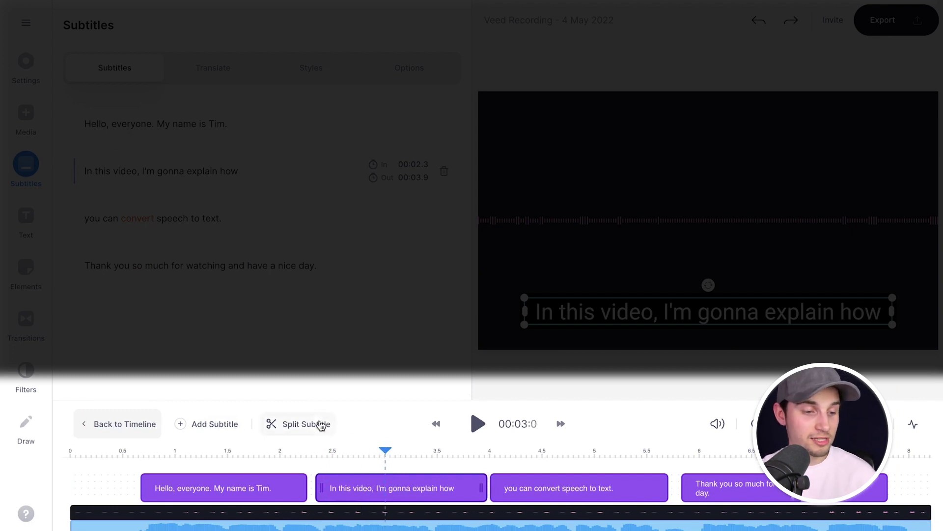
click(321, 427)
click(248, 453)
click(120, 453)
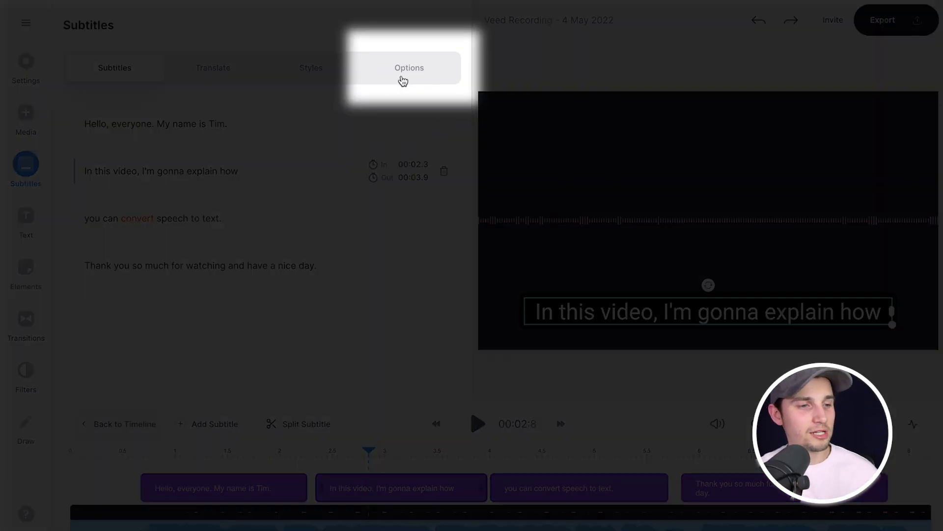
- Download the subtitles in .TXT format instead of .SRT
click(403, 80)
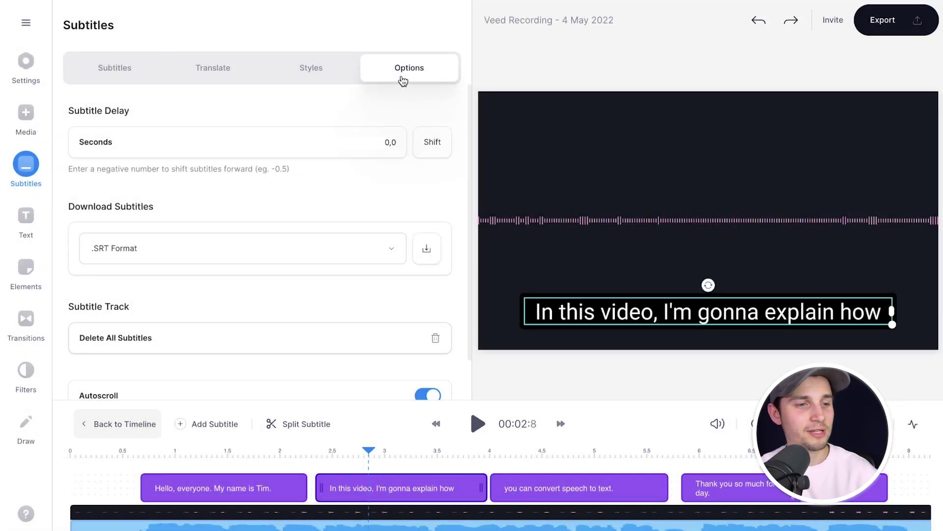
click(179, 245)
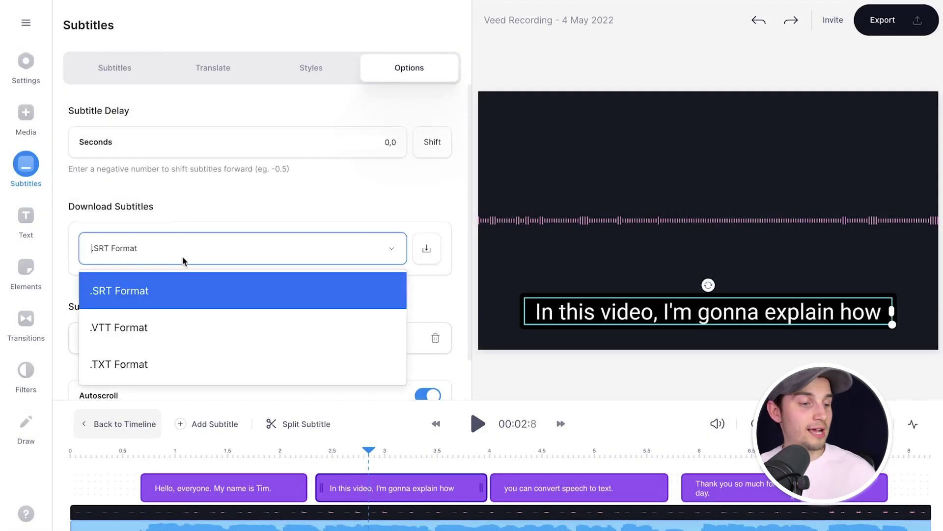
click(170, 359)
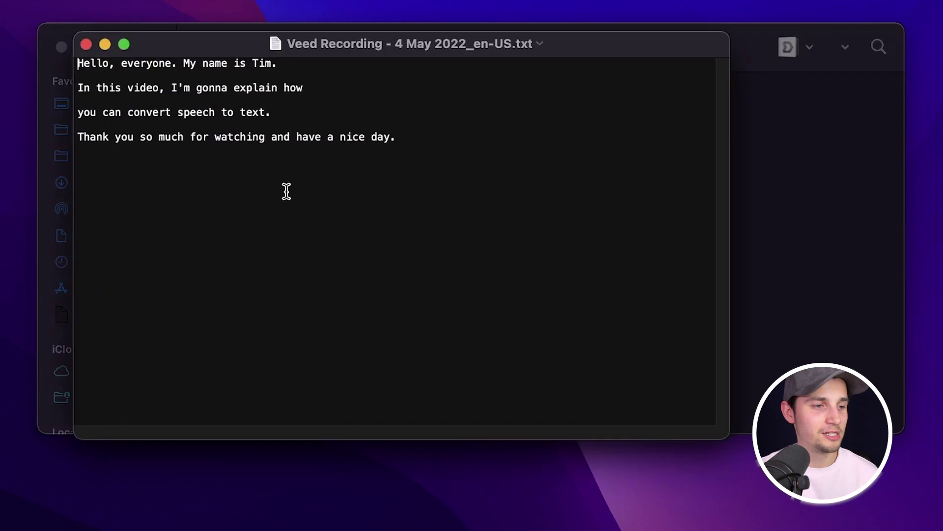
- Select the four transcript lines in the downloaded TextEdit file
drag(210, 156, 64, 27)
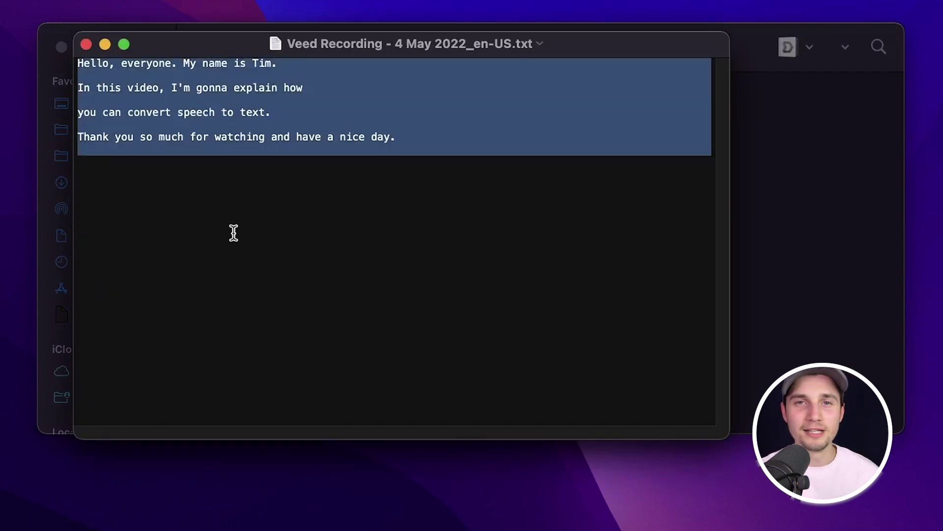